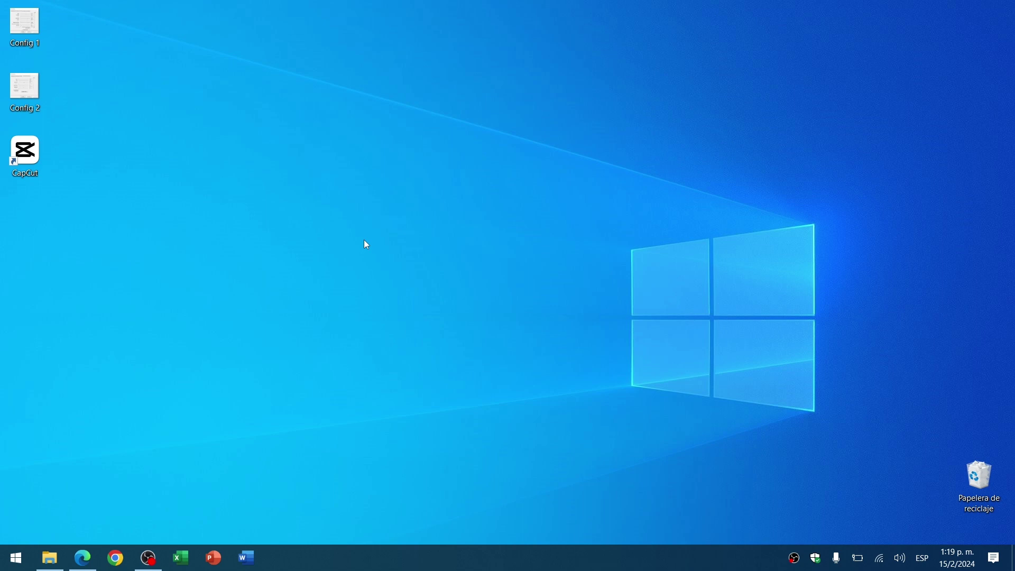
Step: Start a blank Word document, close the Navegación pane and apply Estrecho (narrow, 1.27 cm) margins
{"action": "left_click", "coordinate": [246, 558]}
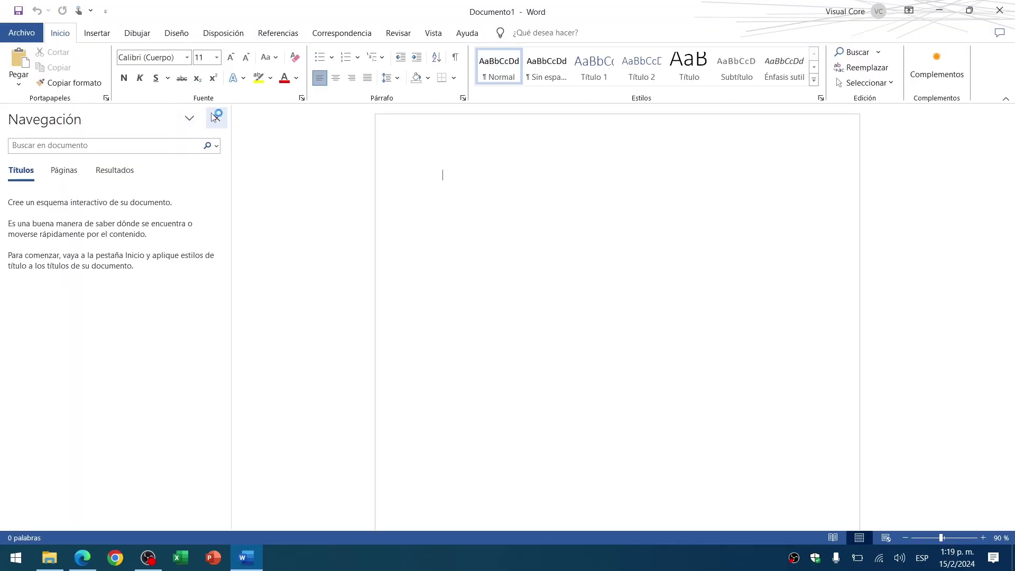
{"action": "left_click", "coordinate": [217, 118]}
{"action": "left_click", "coordinate": [222, 34]}
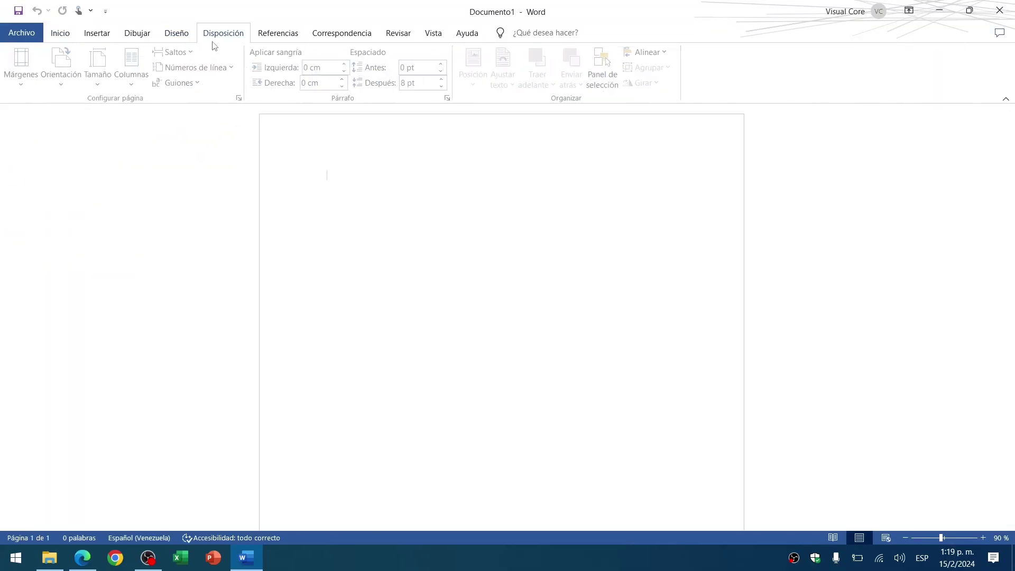
{"action": "left_click", "coordinate": [25, 78]}
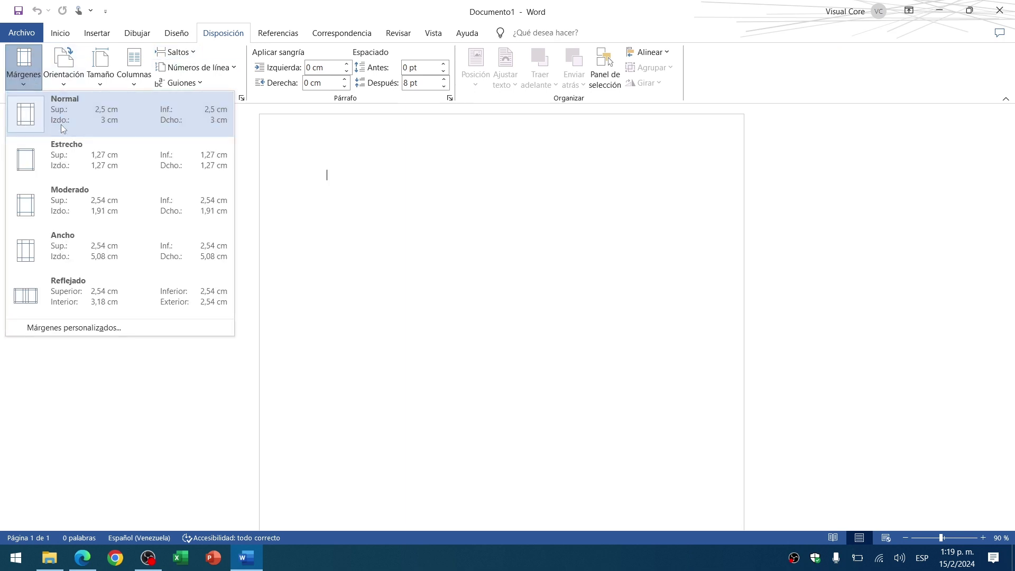
{"action": "left_click", "coordinate": [78, 145]}
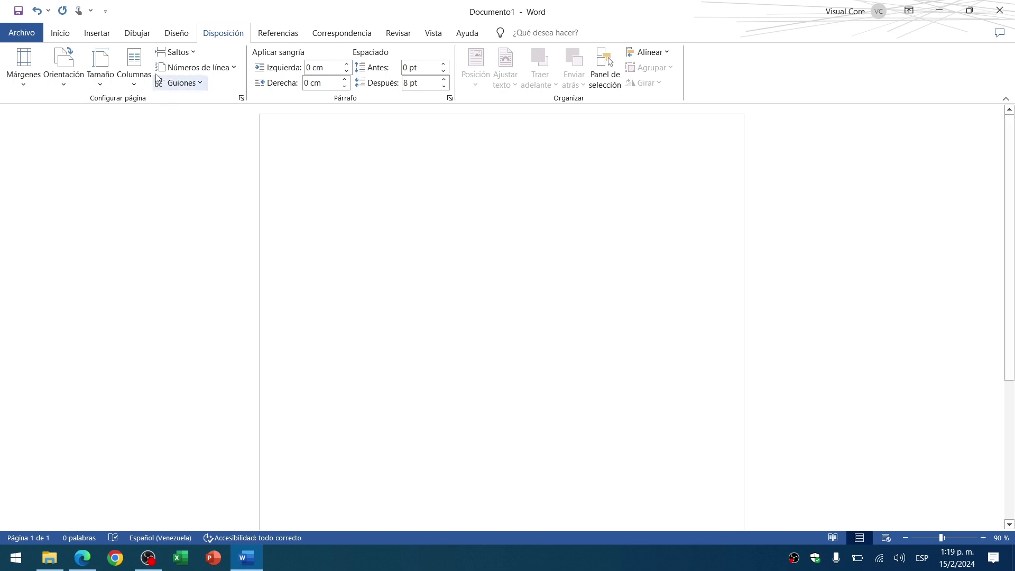
{"action": "left_click", "coordinate": [98, 33]}
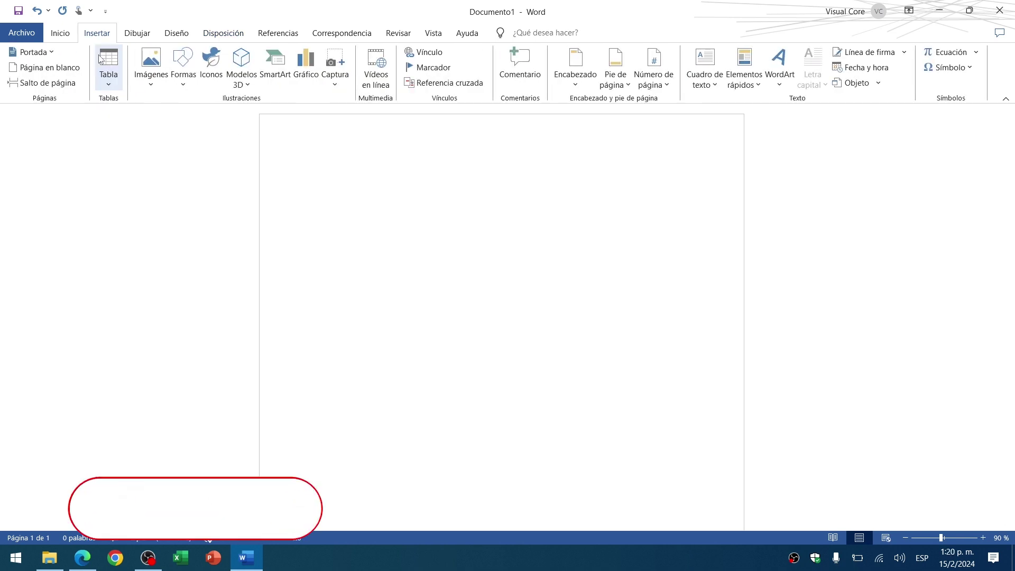
Step: Insert the mountain-and-river landscape photo from the Imágenes guardadas folder on this device
{"action": "left_click", "coordinate": [150, 66]}
{"action": "left_click", "coordinate": [185, 118]}
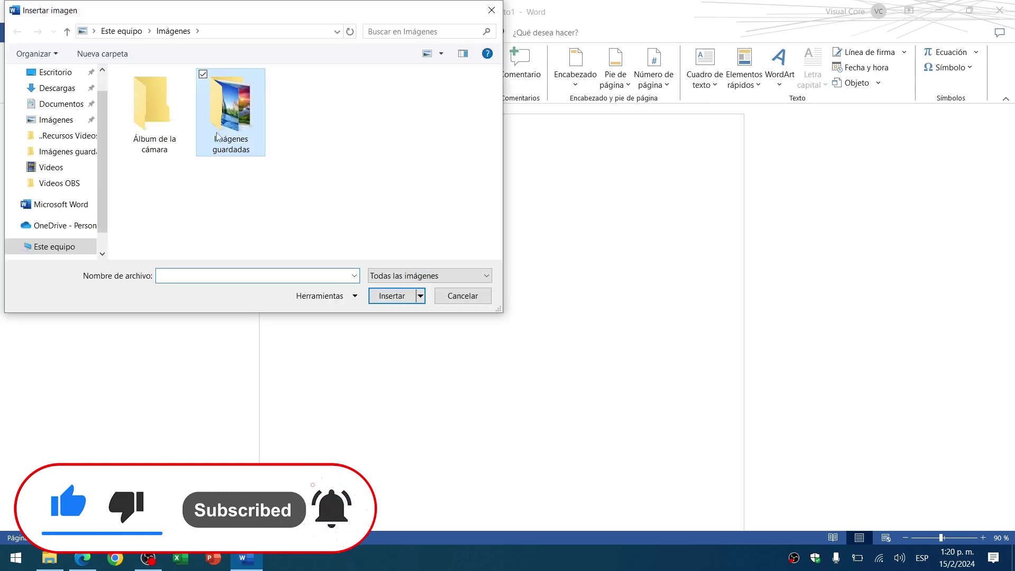
{"action": "double_click", "coordinate": [230, 111]}
{"action": "double_click", "coordinate": [236, 138]}
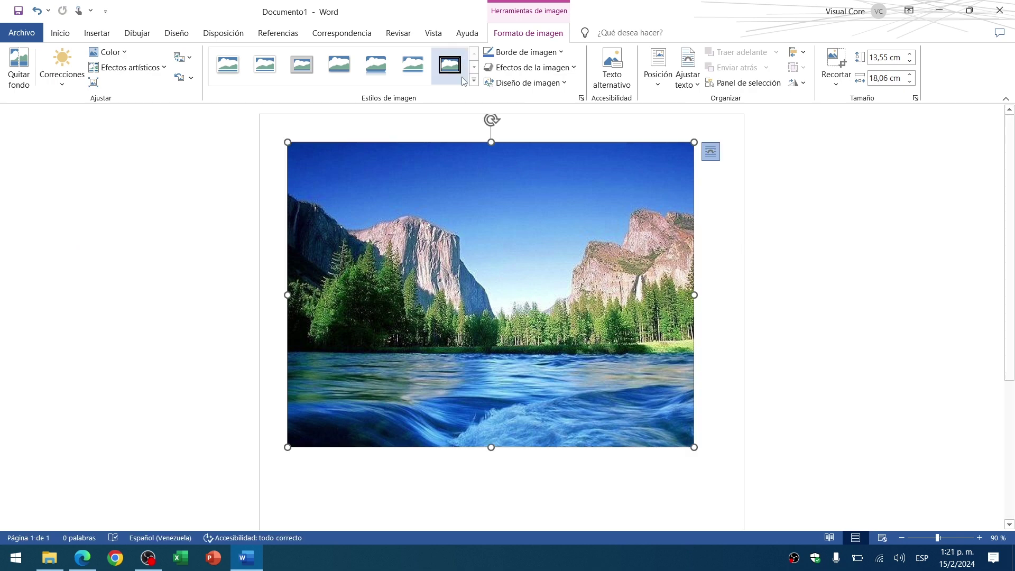
{"action": "right_click", "coordinate": [457, 261]}
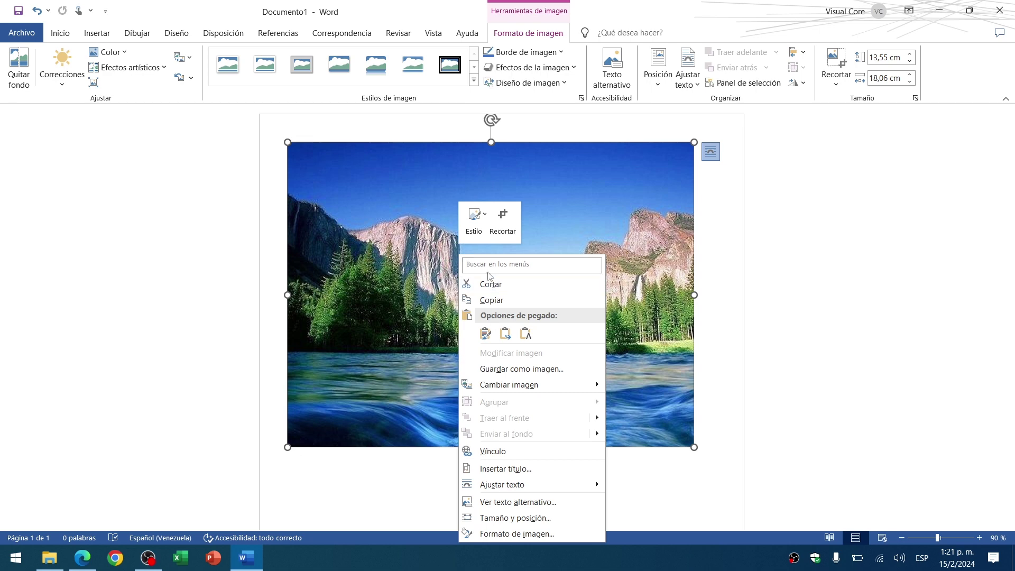
{"action": "right_click", "coordinate": [481, 182]}
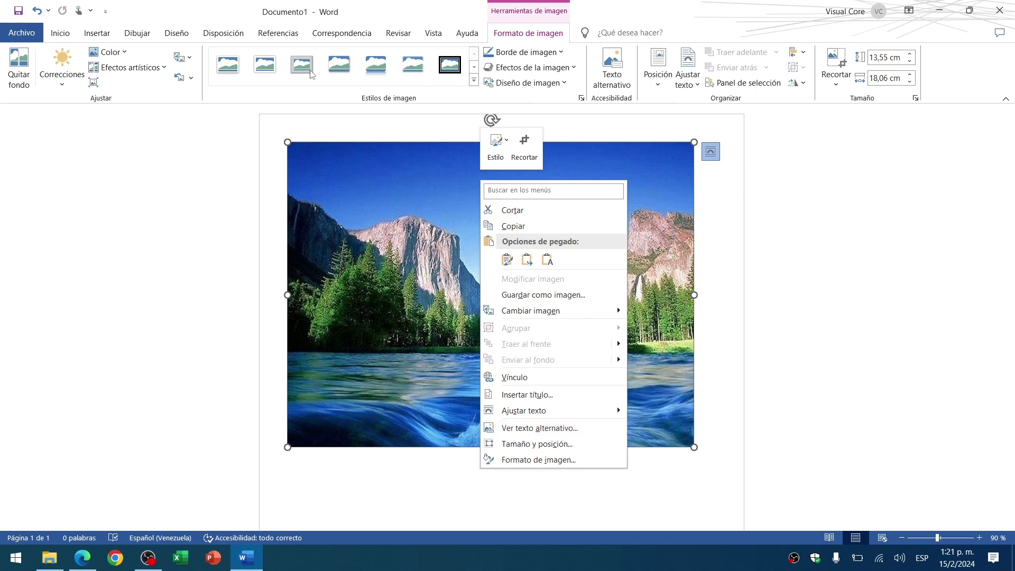
{"action": "left_click", "coordinate": [144, 162]}
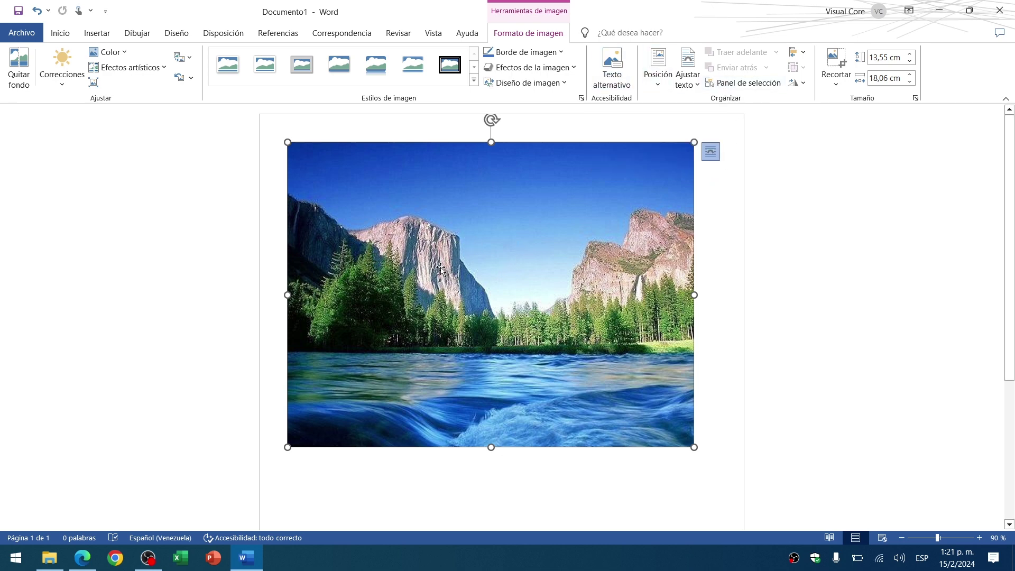
{"action": "left_click", "coordinate": [716, 191]}
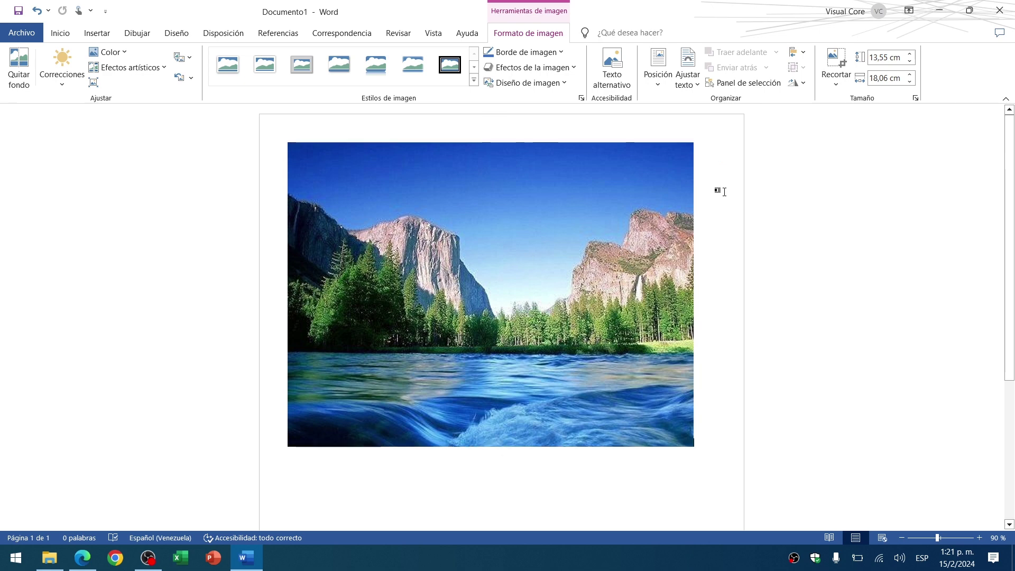
Step: Set the landscape photo's text wrapping to Detrás del texto (behind text)
{"action": "left_click", "coordinate": [589, 186]}
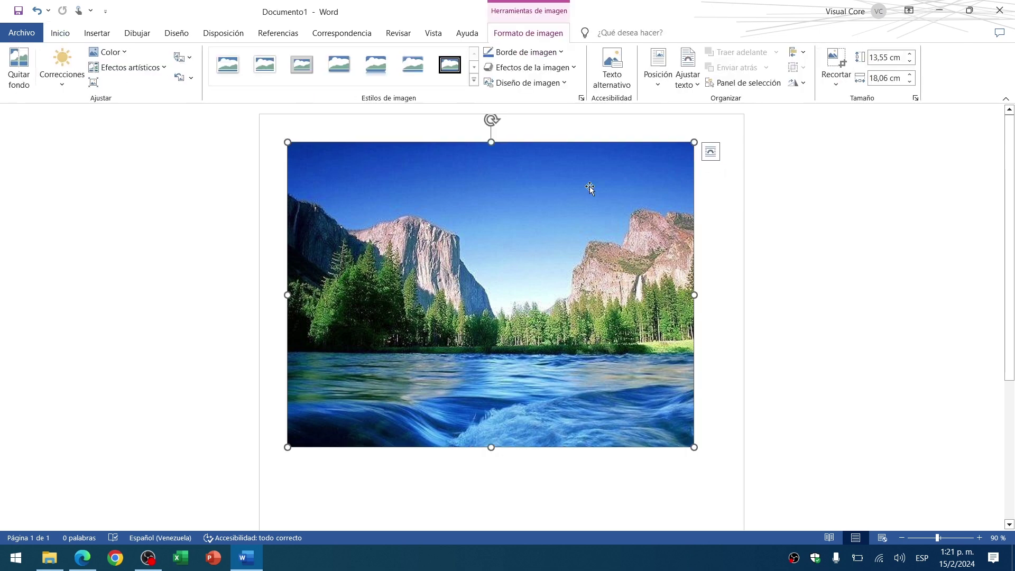
{"action": "left_click", "coordinate": [710, 153]}
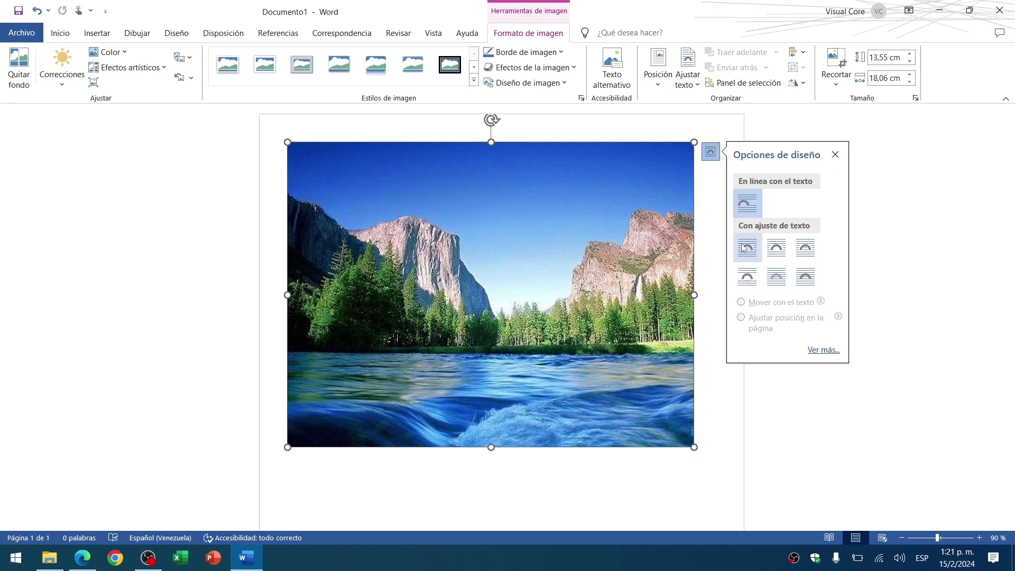
{"action": "left_click", "coordinate": [783, 279]}
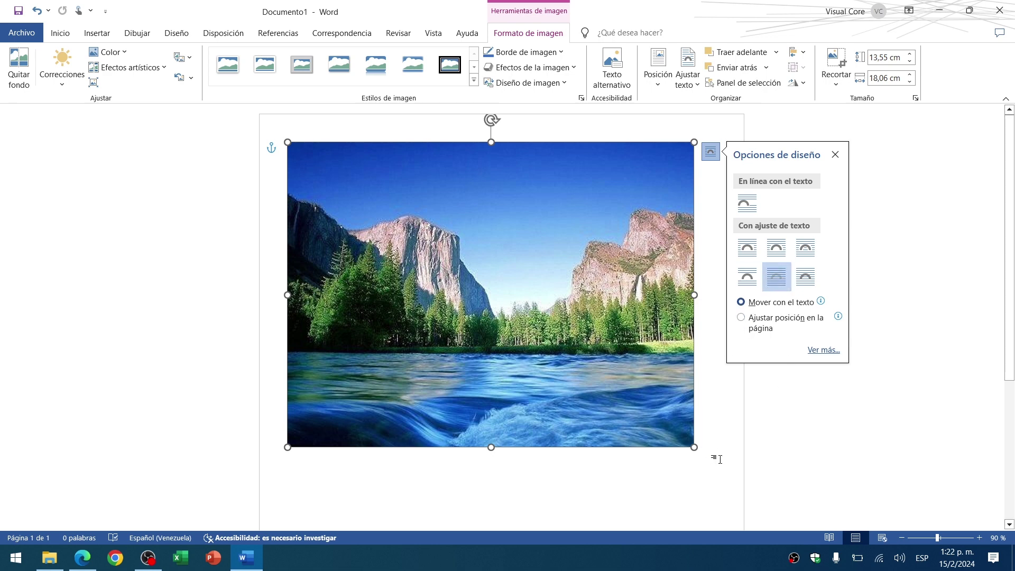
{"action": "left_click", "coordinate": [709, 454]}
{"action": "left_click", "coordinate": [96, 33]}
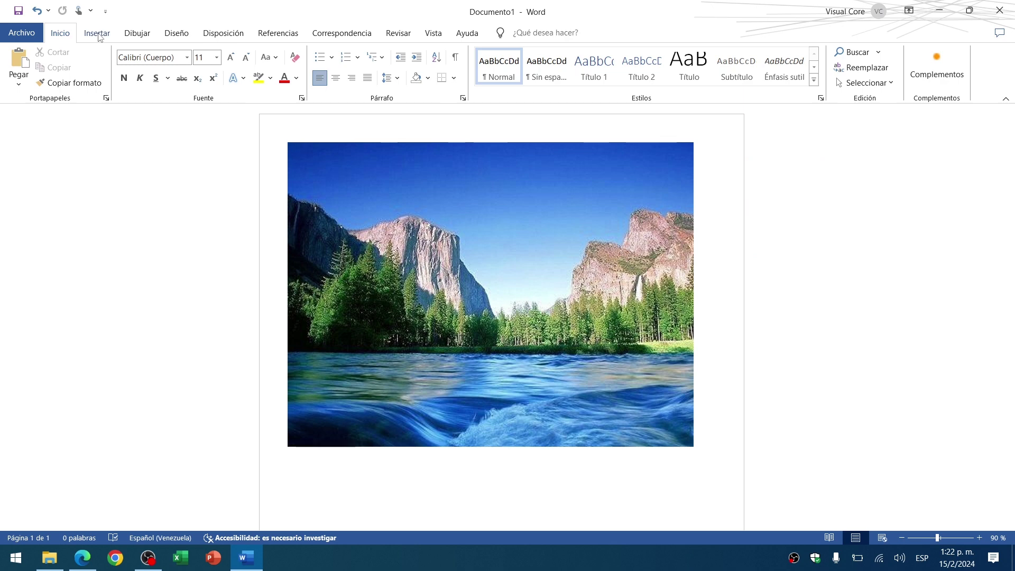
Step: Insert a simple text box over the photo, widen it to 12.65 cm and select it
{"action": "left_click", "coordinate": [703, 84]}
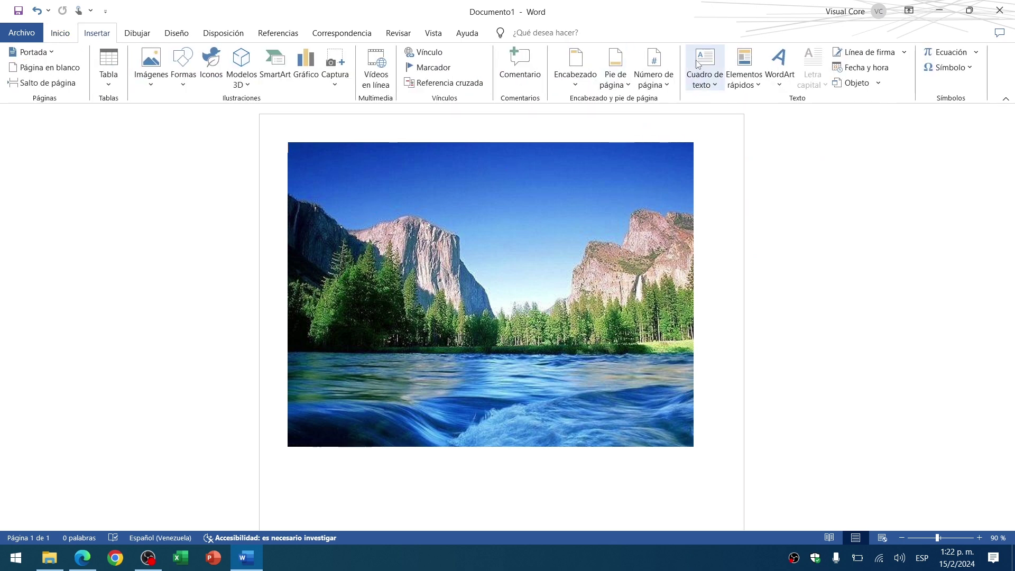
{"action": "left_click", "coordinate": [724, 138]}
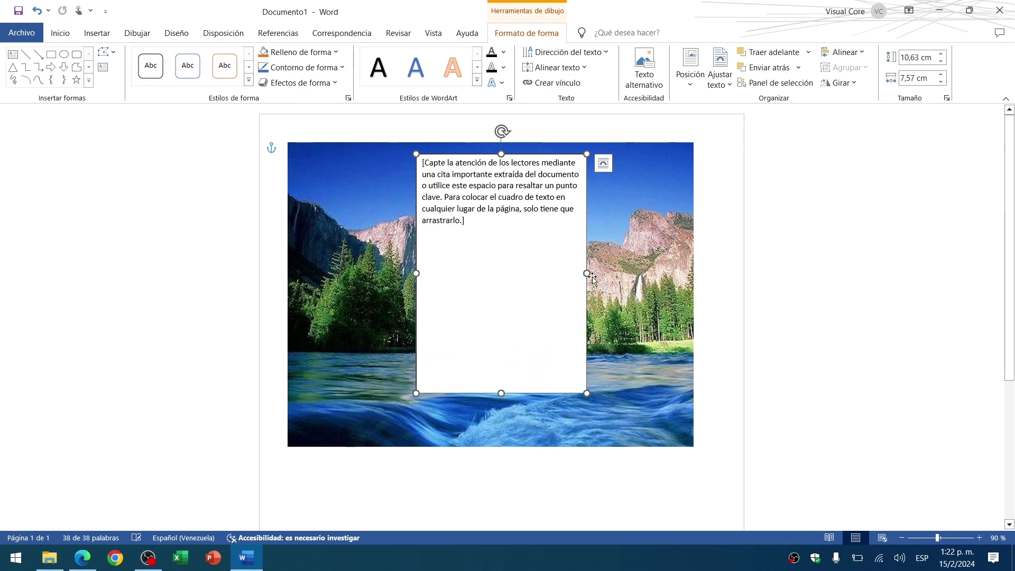
{"action": "left_click_drag", "start_coordinate": [586, 273], "coordinate": [637, 273]}
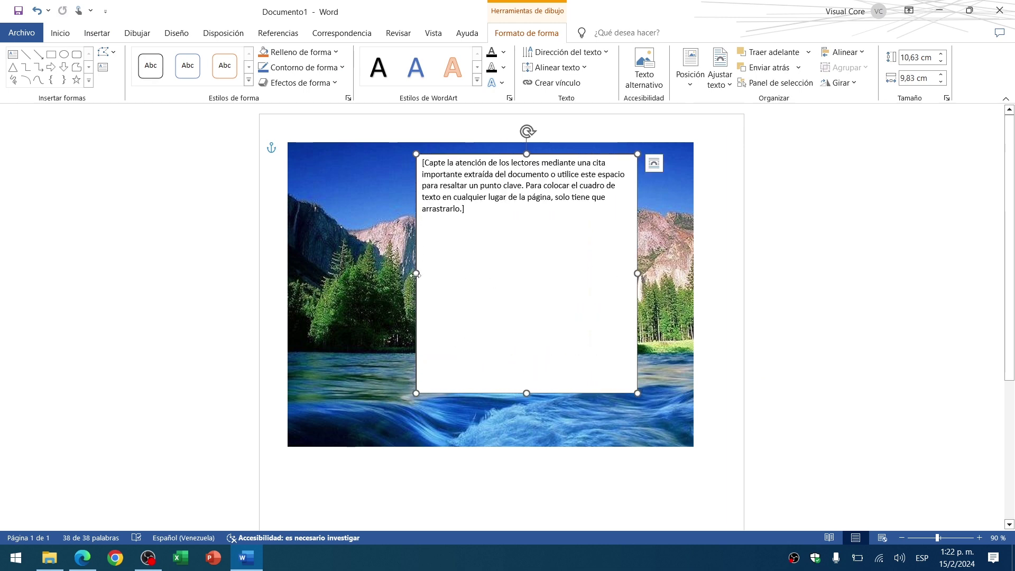
{"action": "left_click_drag", "start_coordinate": [416, 273], "coordinate": [353, 273]}
{"action": "left_click", "coordinate": [489, 303]}
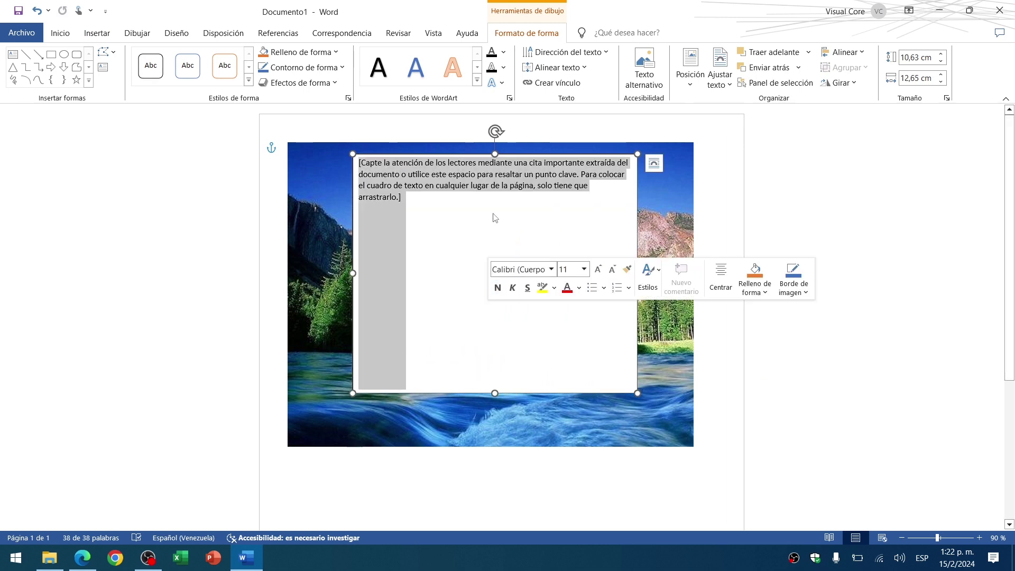
{"action": "left_click", "coordinate": [449, 265]}
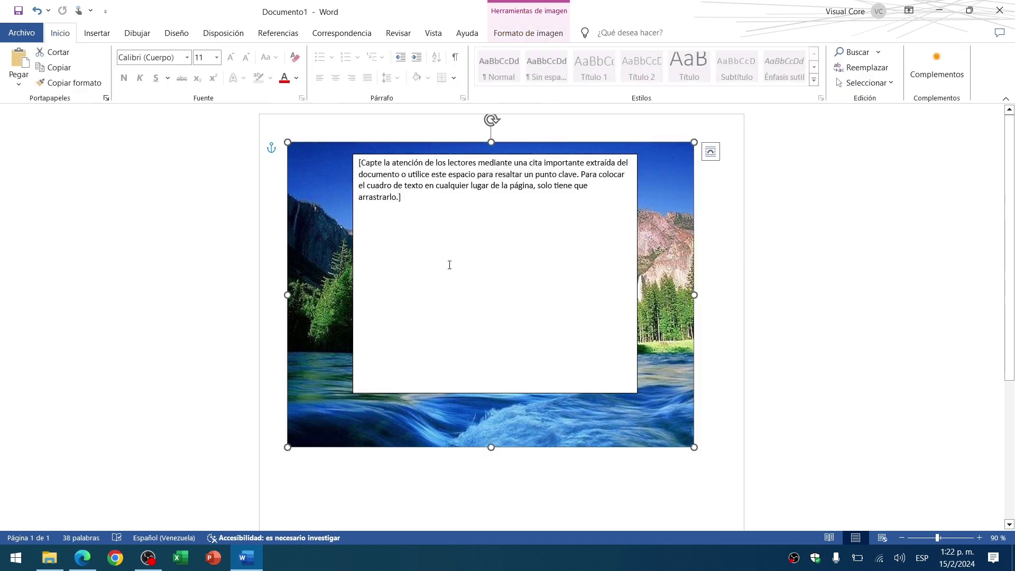
{"action": "left_click", "coordinate": [486, 320]}
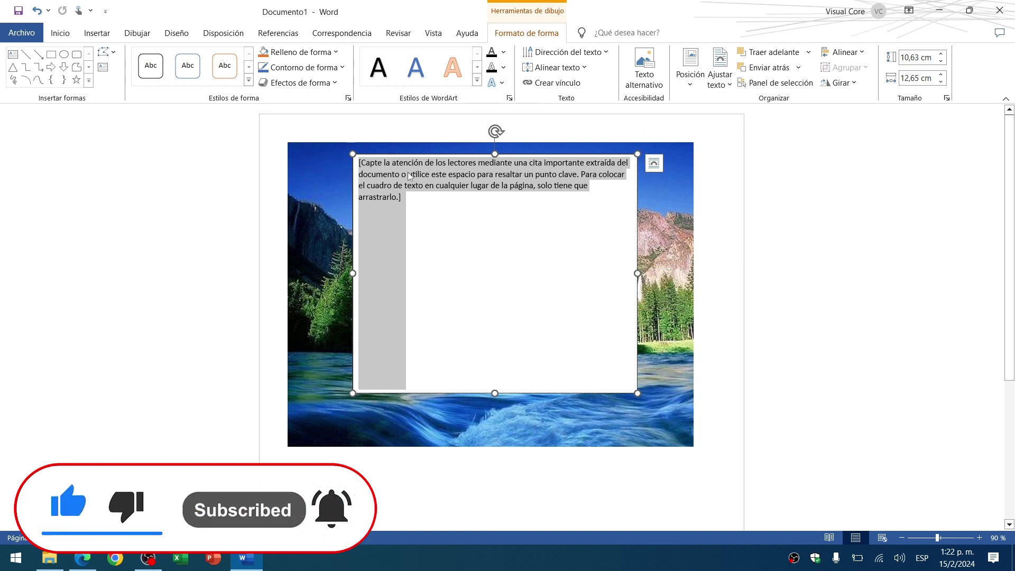
Step: Give the text box Sin relleno (no fill) and Sin contorno (no outline)
{"action": "left_click", "coordinate": [299, 52]}
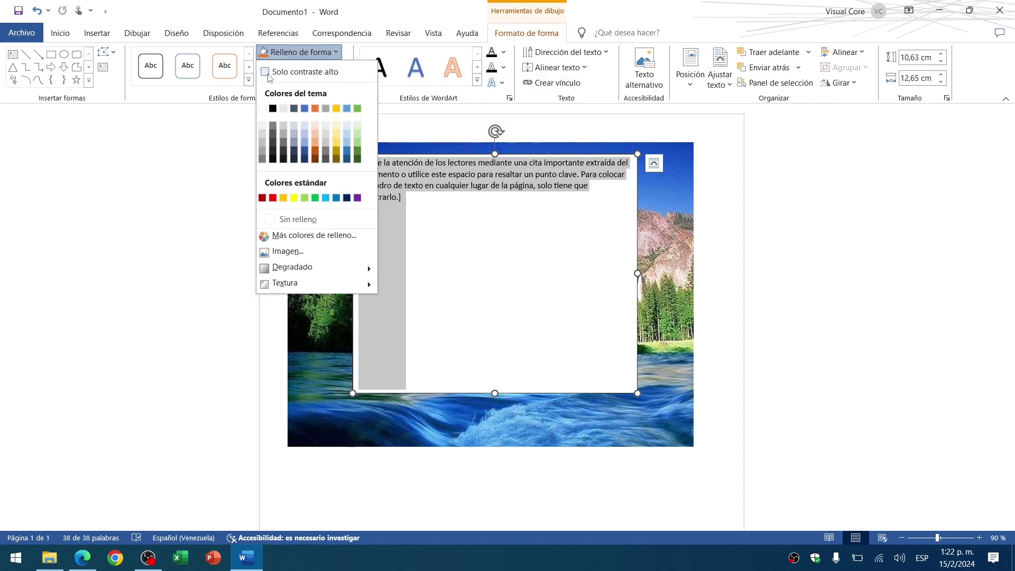
{"action": "left_click", "coordinate": [273, 218]}
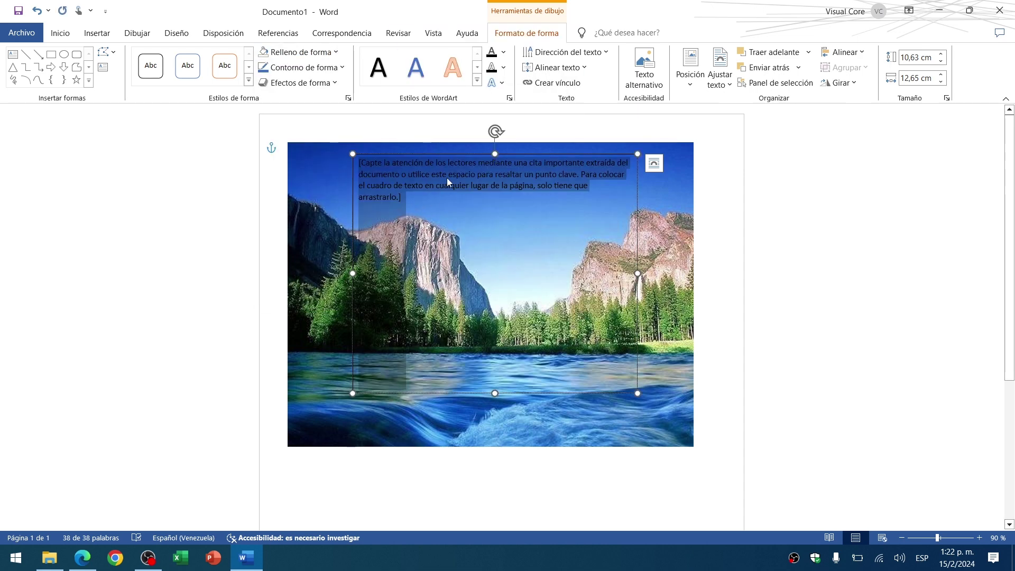
{"action": "left_click", "coordinate": [665, 327]}
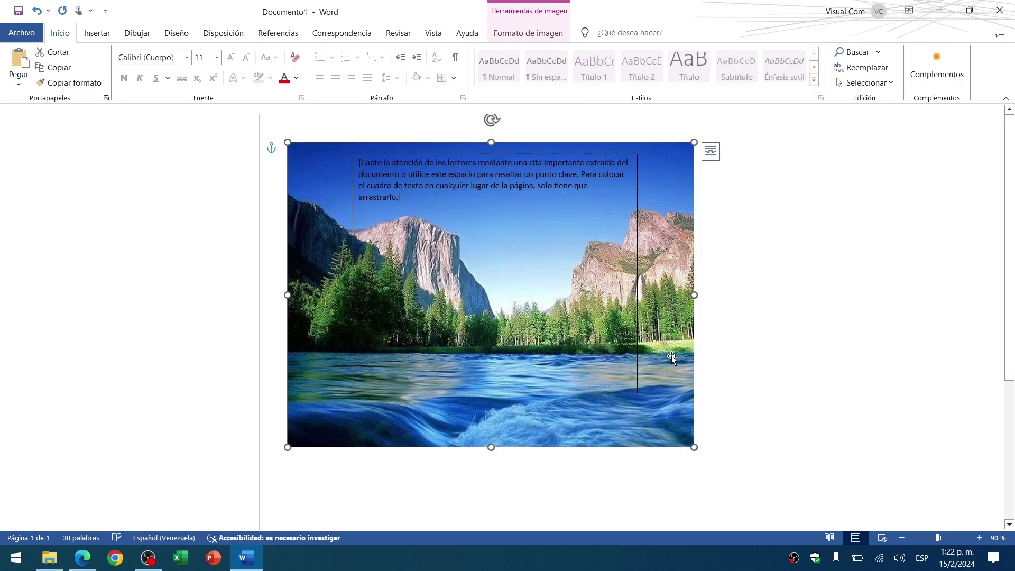
{"action": "triple_click", "coordinate": [530, 394]}
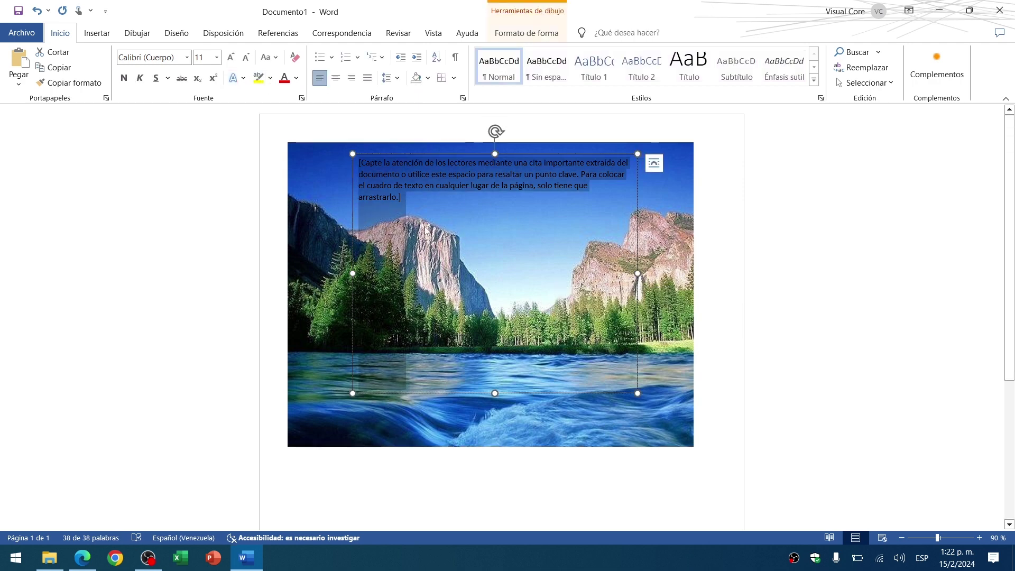
{"action": "left_click", "coordinate": [527, 33]}
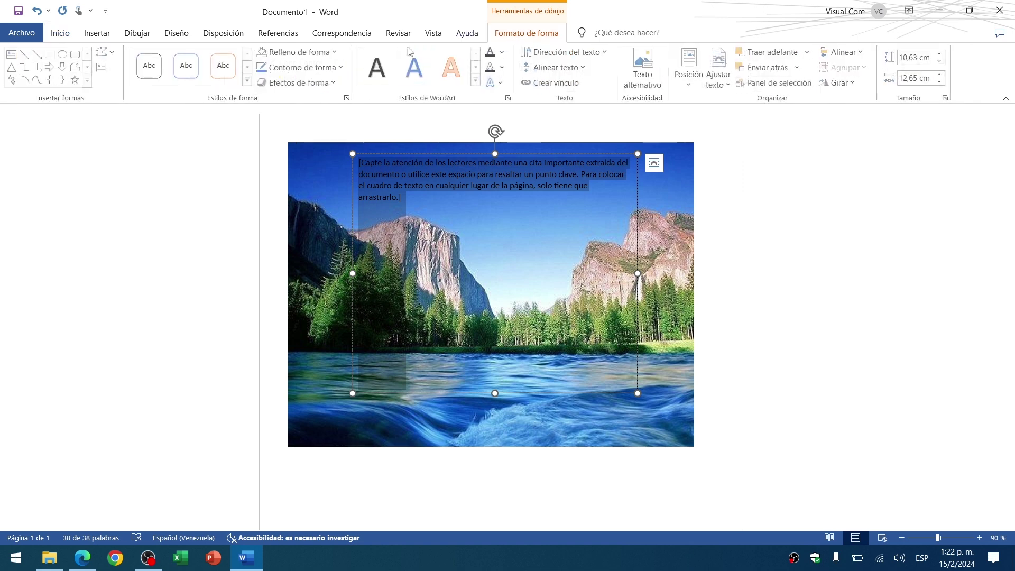
{"action": "left_click", "coordinate": [304, 67]}
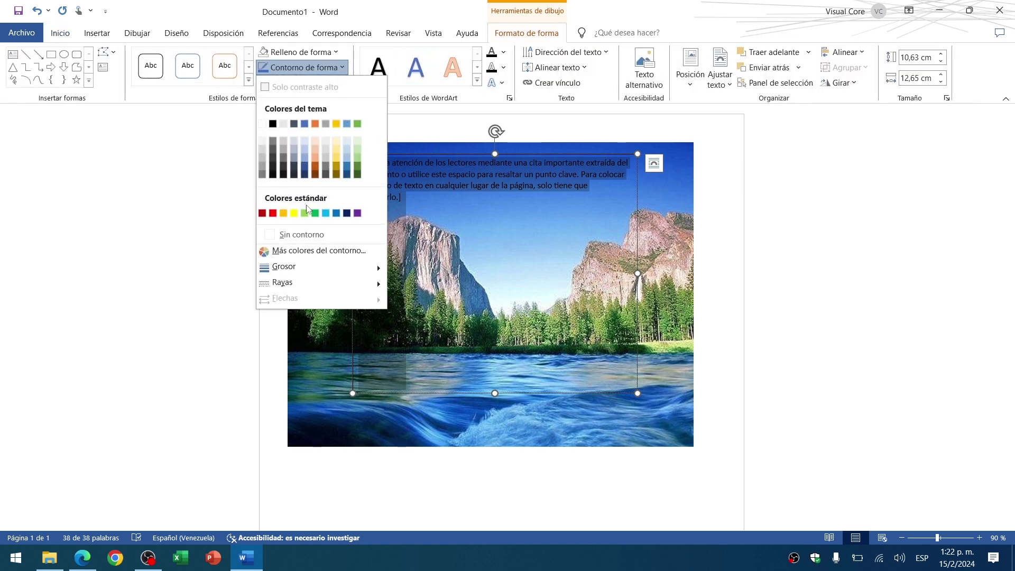
{"action": "left_click", "coordinate": [294, 234]}
{"action": "left_click", "coordinate": [530, 512]}
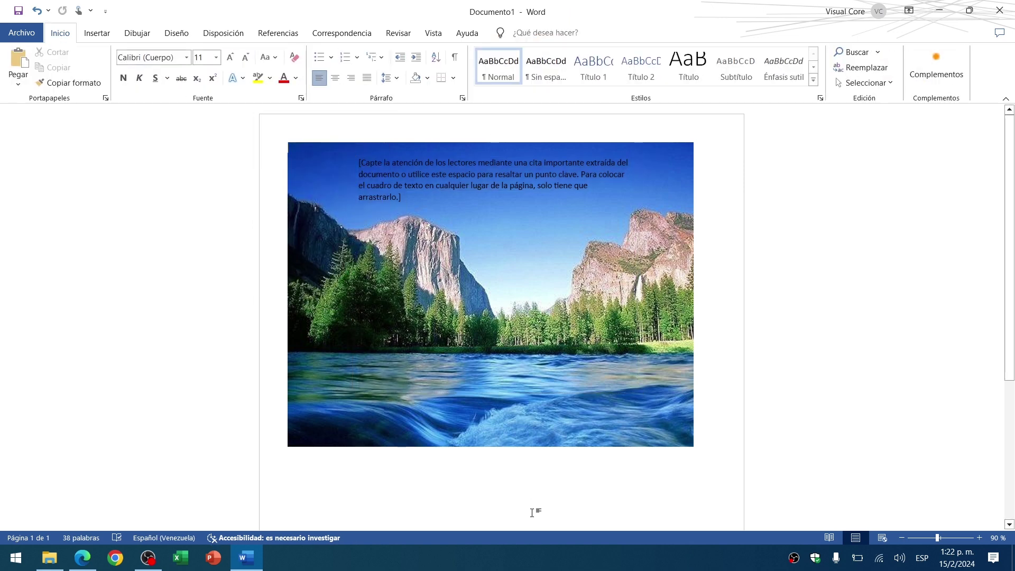
Step: Place the text box near the photo's top and shrink it to 2.87 cm tall
{"action": "left_click", "coordinate": [499, 154]}
{"action": "left_click_drag", "start_coordinate": [518, 160], "coordinate": [517, 185]}
{"action": "left_click_drag", "start_coordinate": [495, 419], "coordinate": [496, 245]}
{"action": "left_click_drag", "start_coordinate": [524, 180], "coordinate": [513, 188]}
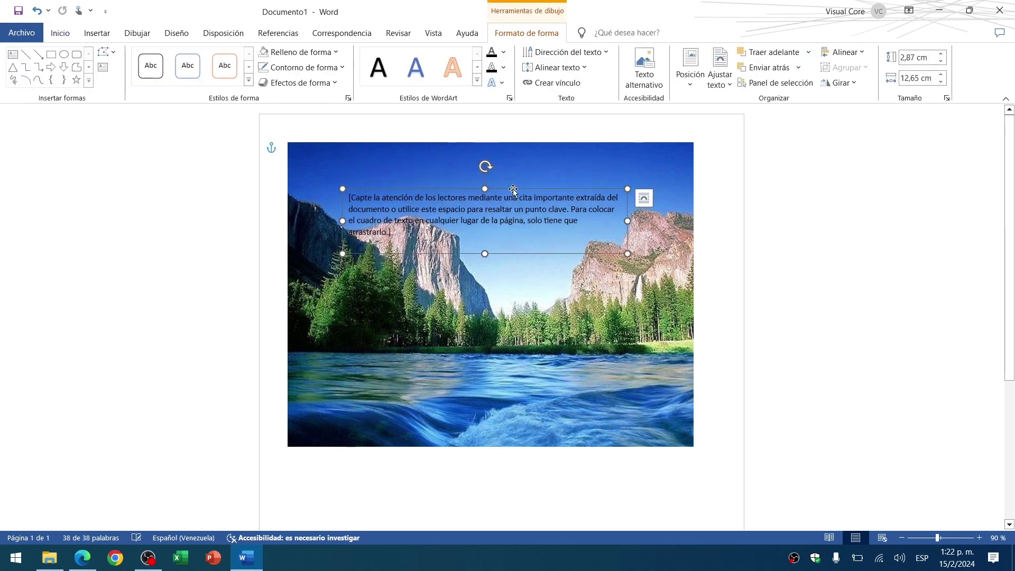
{"action": "left_click", "coordinate": [549, 378]}
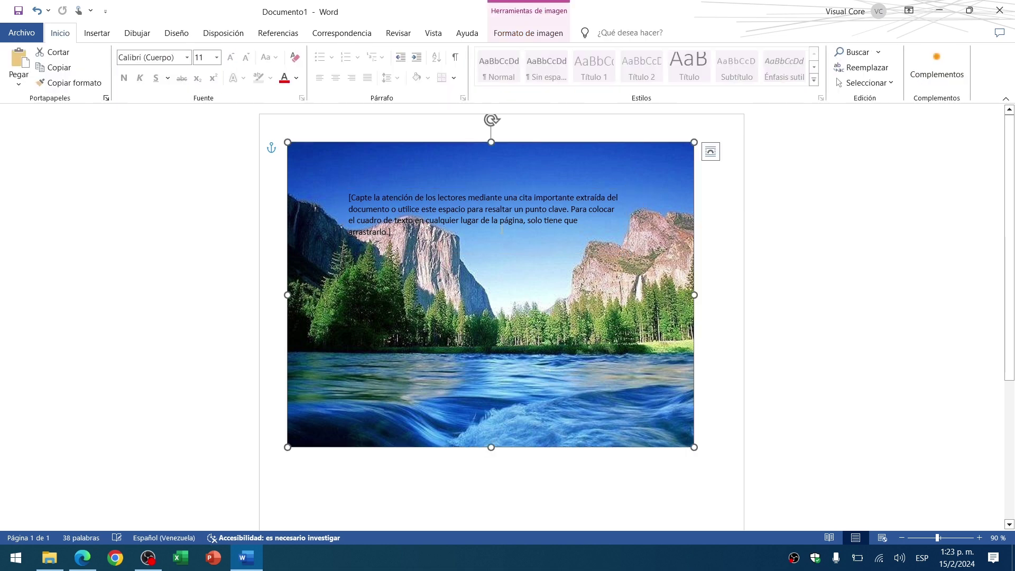
{"action": "triple_click", "coordinate": [492, 214]}
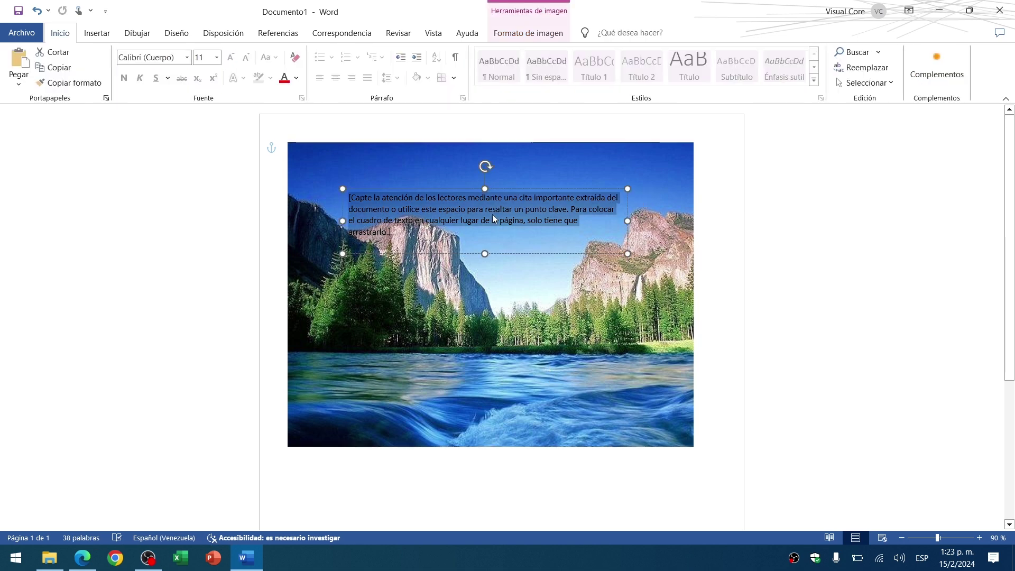
Step: Replace the placeholder with 'Hola en este video aprendemos a como escribir texto delante de una imagen'
{"action": "left_click", "coordinate": [60, 33]}
{"action": "type", "text": "DAfdafDdGFAD"}
{"action": "key", "text": "BackSpace"}
{"action": "key", "text": "BackSpace"}
{"action": "key", "text": "BackSpace"}
{"action": "key", "text": "BackSpace"}
{"action": "key", "text": "BackSpace"}
{"action": "type", "text": "Hola en este video aprendemoa"}
{"action": "key", "text": "BackSpace"}
{"action": "type", "text": "s a como p"}
{"action": "key", "text": "BackSpace"}
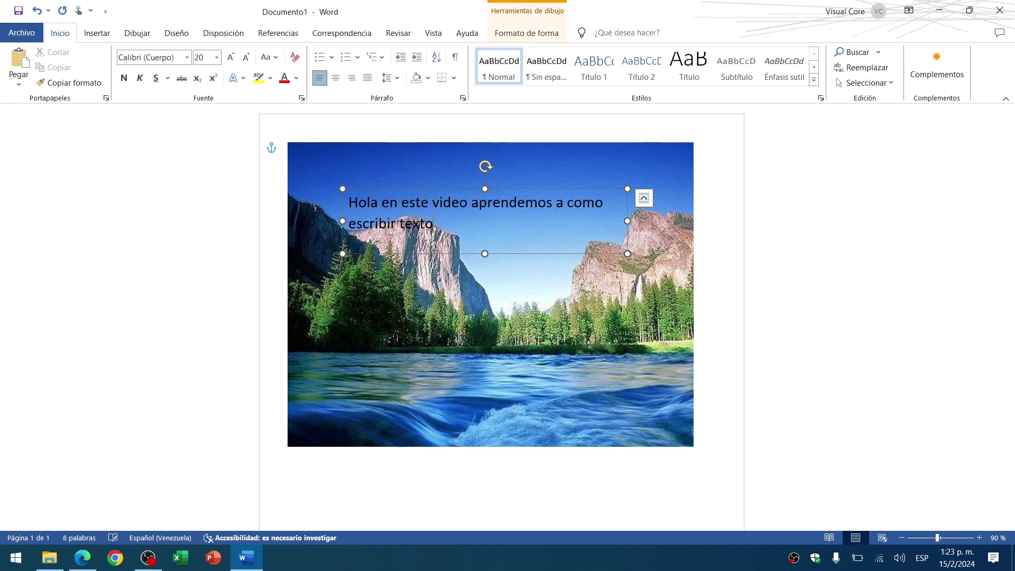
{"action": "type", "text": "o delante de una imagen"}
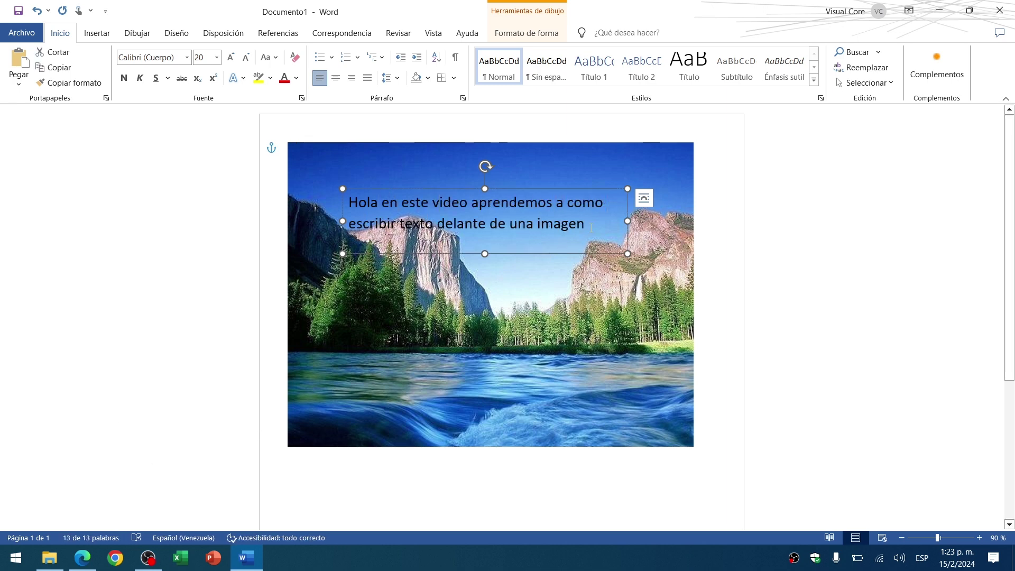
Step: Enlarge the sentence to 48 pt and resize and reposition the box to show every line
{"action": "left_click_drag", "start_coordinate": [545, 253], "coordinate": [349, 202]}
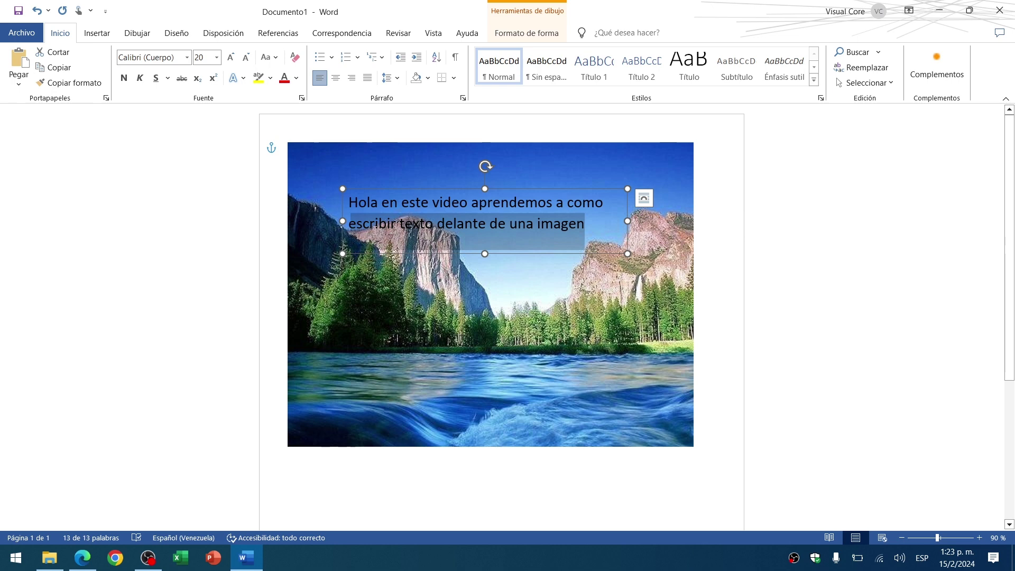
{"action": "left_click", "coordinate": [226, 61]}
{"action": "left_click", "coordinate": [227, 62]}
{"action": "left_click", "coordinate": [227, 62]}
{"action": "left_click", "coordinate": [226, 62]}
{"action": "left_click", "coordinate": [226, 61]}
{"action": "left_click", "coordinate": [226, 61]}
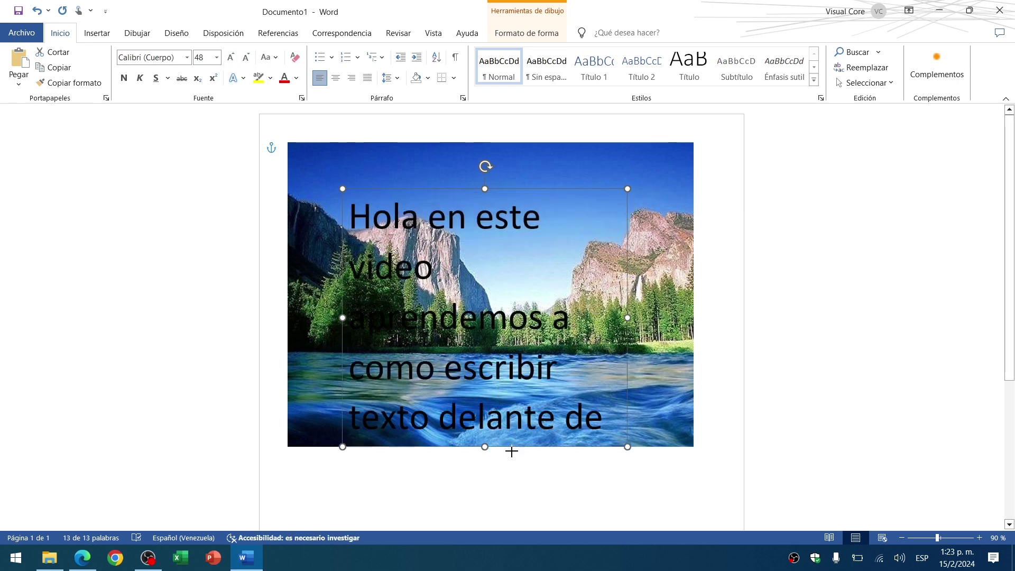
{"action": "left_click_drag", "start_coordinate": [511, 449], "coordinate": [520, 500]}
{"action": "left_click_drag", "start_coordinate": [542, 189], "coordinate": [558, 142]}
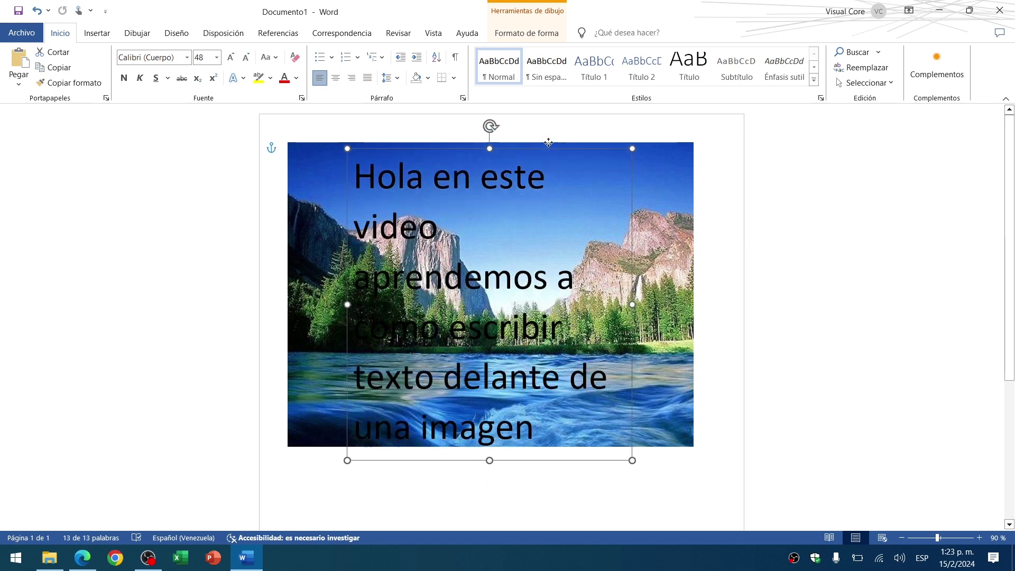
{"action": "left_click", "coordinate": [555, 490]}
Step: Change the font colour of all the text in the box to white
{"action": "left_click", "coordinate": [421, 330]}
{"action": "left_click_drag", "start_coordinate": [544, 423], "coordinate": [363, 164]}
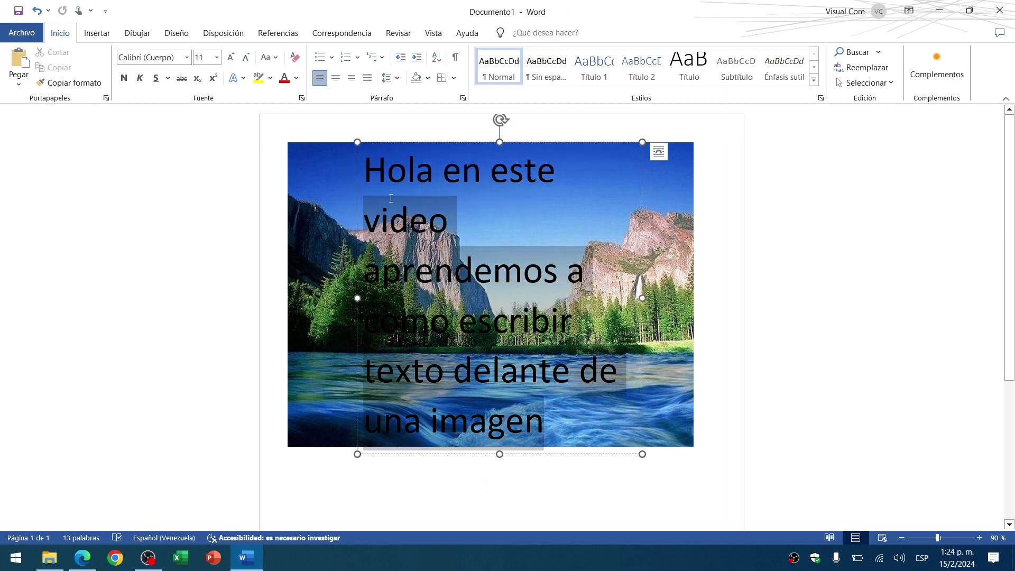
{"action": "left_click", "coordinate": [285, 78]}
{"action": "left_click", "coordinate": [296, 79]}
{"action": "left_click", "coordinate": [292, 149]}
{"action": "left_click", "coordinate": [728, 299]}
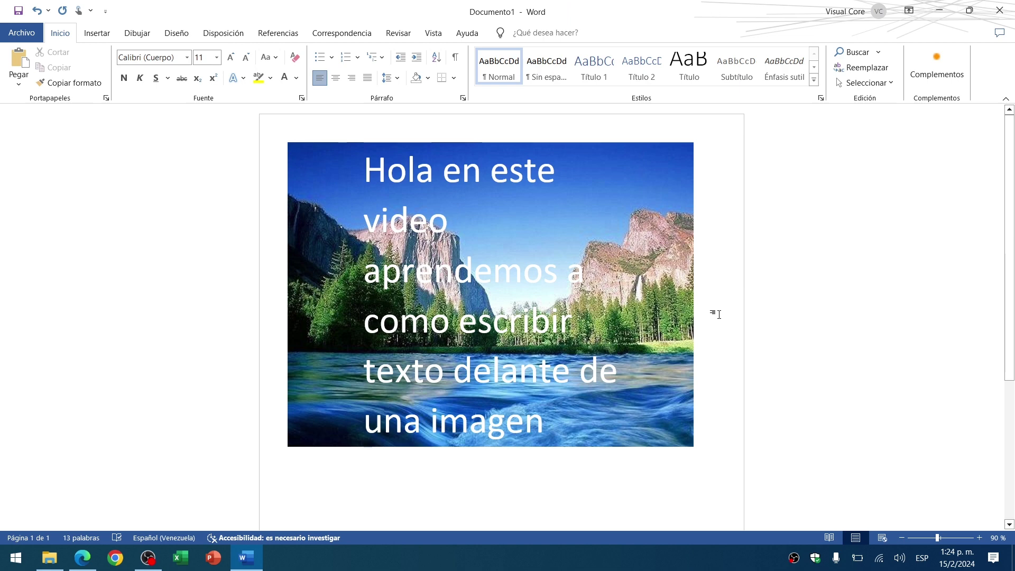